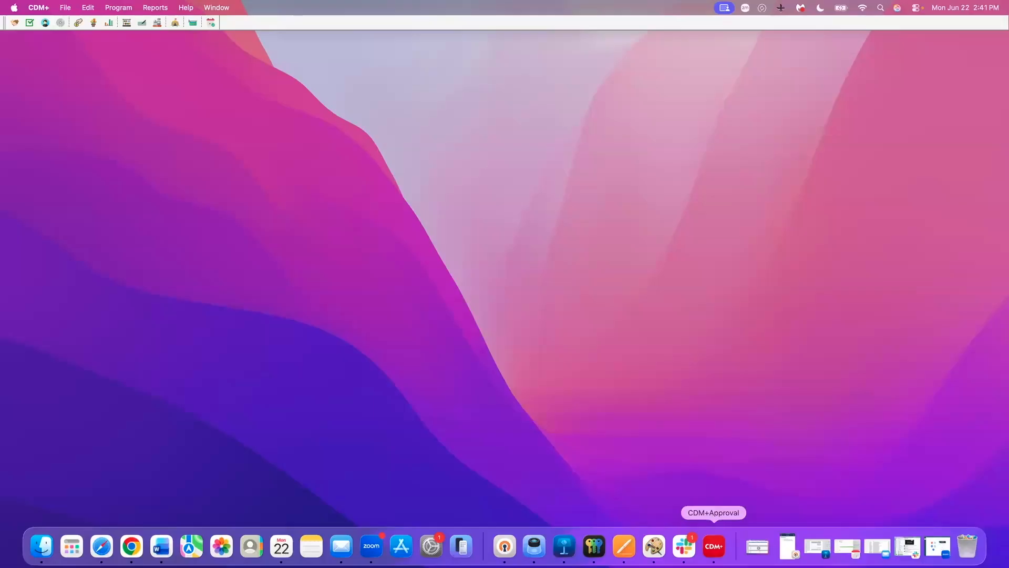
Step: Open Registration Entry from the event registration program
{"action": "left_click", "coordinate": [131, 8]}
{"action": "mouse_move", "coordinate": [145, 234]}
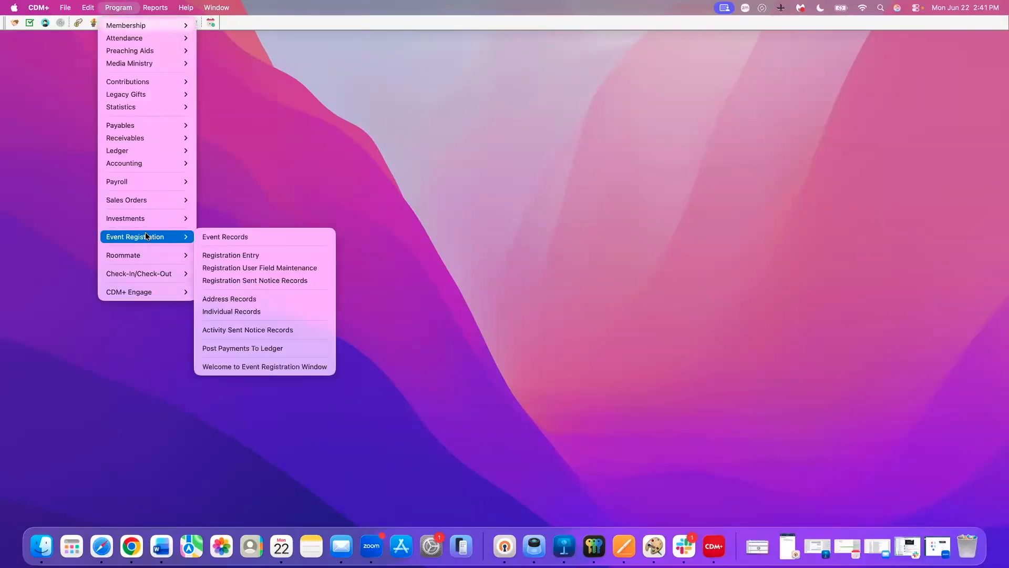
{"action": "left_click", "coordinate": [263, 256]}
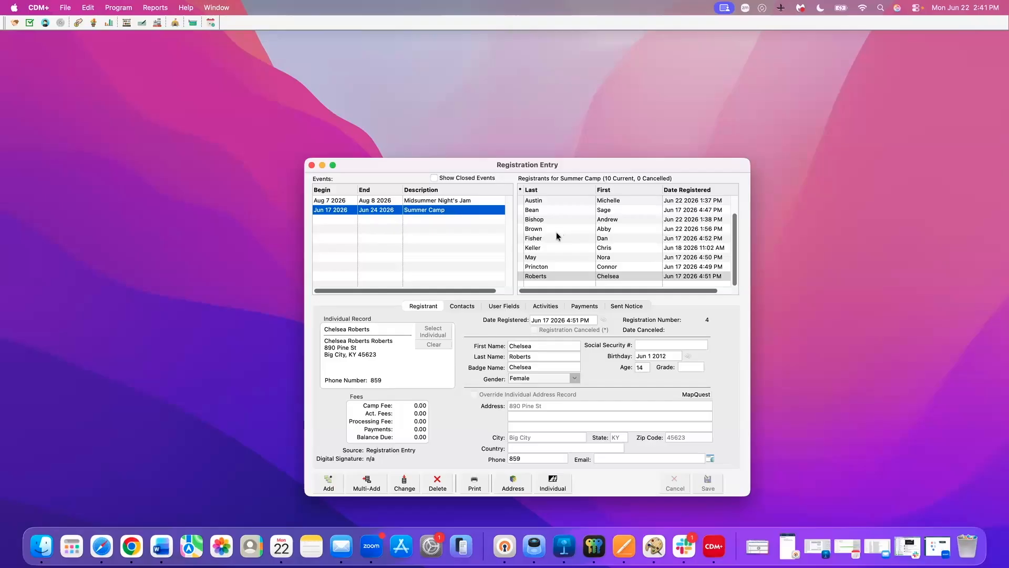
Step: Edit the Summer Camp registrant registered Jun 17 2026 at 4:50 PM and create the linked individual record from the registration
{"action": "left_click", "coordinate": [548, 257]}
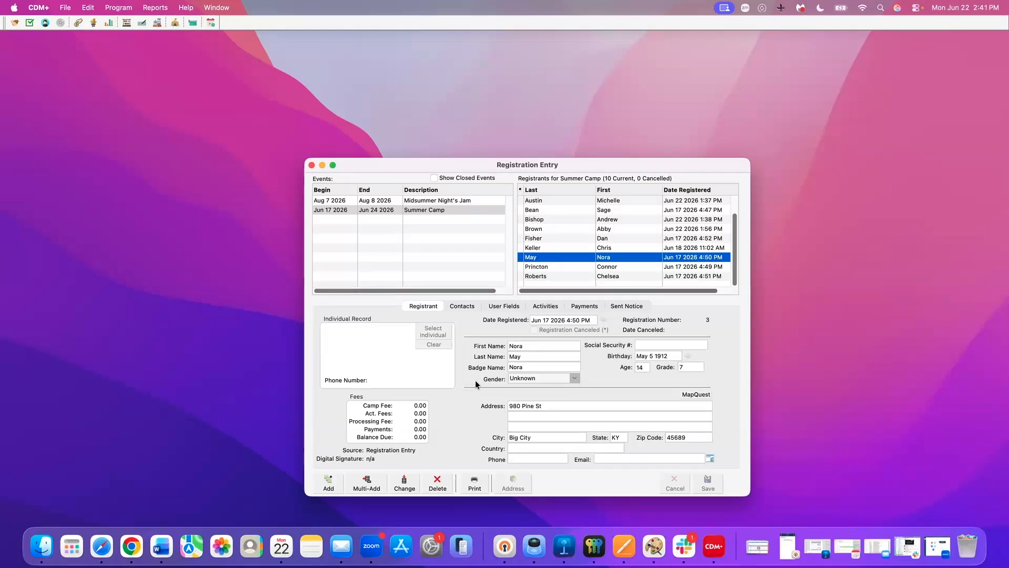
{"action": "left_click", "coordinate": [409, 487]}
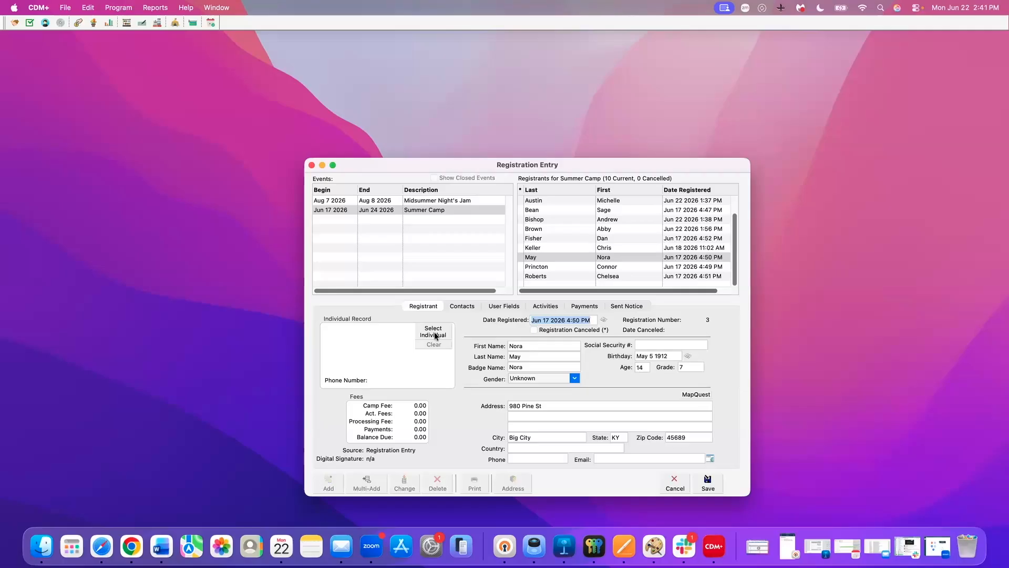
{"action": "left_click", "coordinate": [434, 334]}
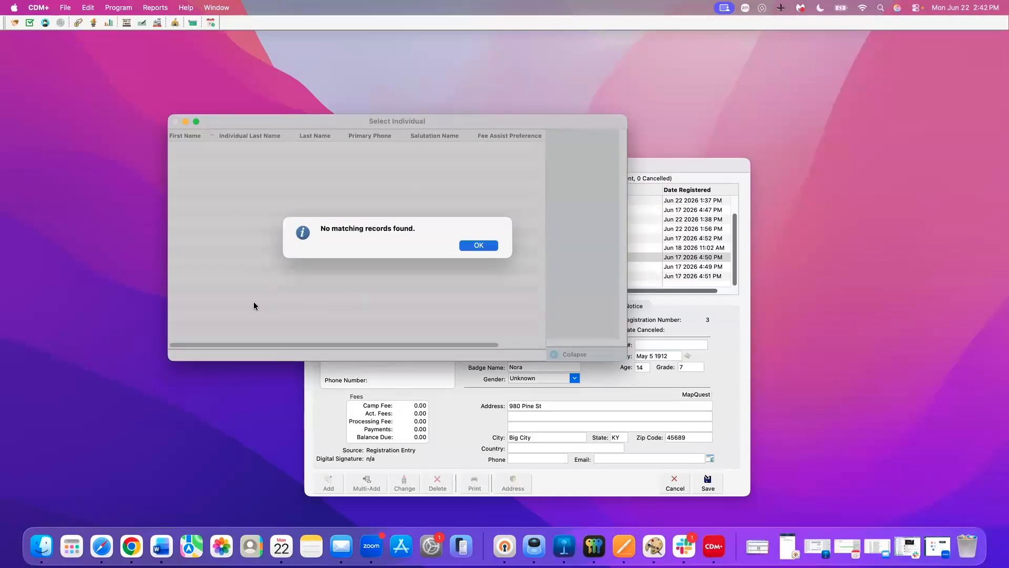
{"action": "left_click", "coordinate": [475, 245]}
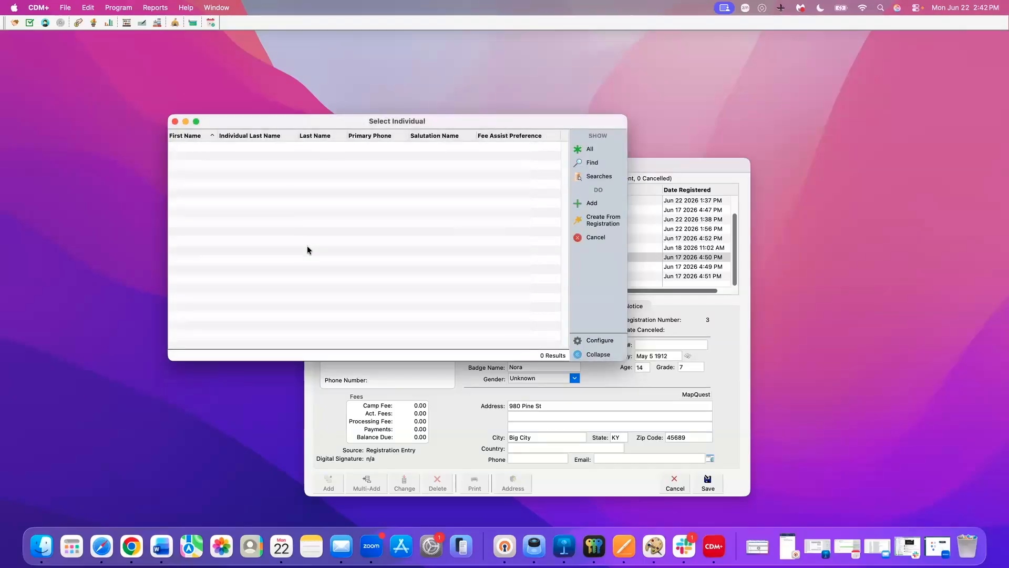
{"action": "left_click", "coordinate": [611, 221]}
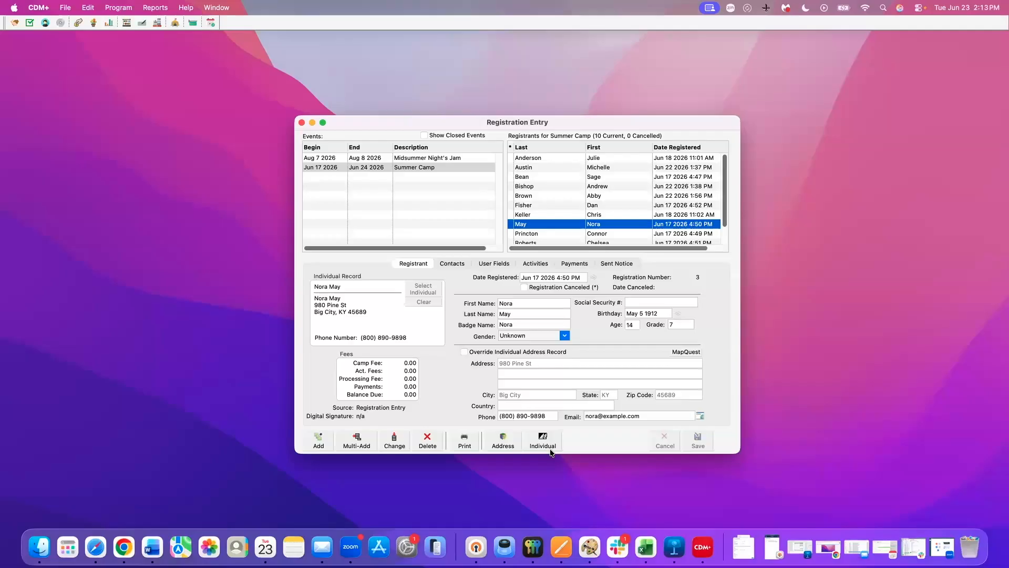
Step: Open the registrant's linked address record and individual record, and view the individual's name details
{"action": "left_click", "coordinate": [507, 449]}
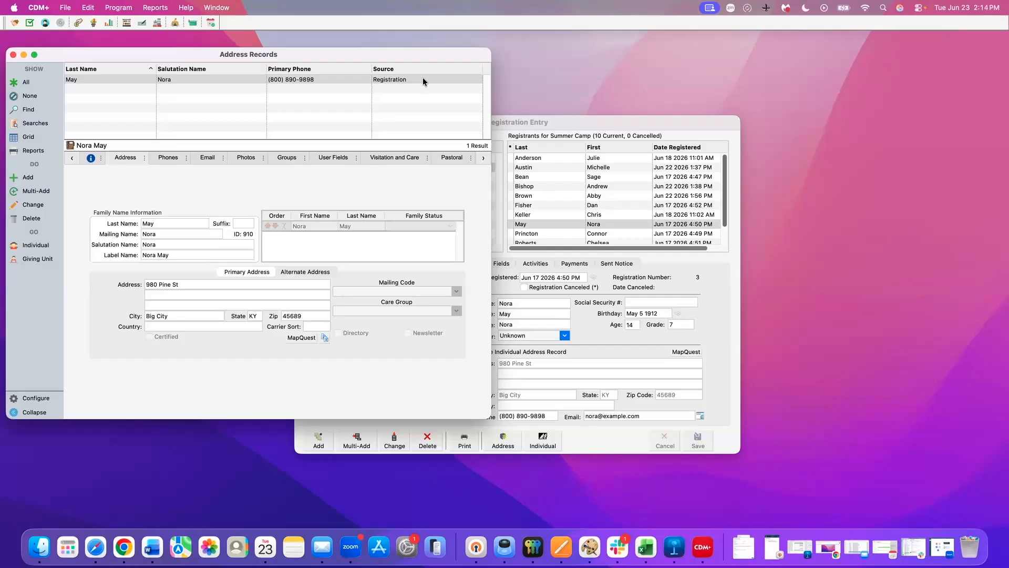
{"action": "left_click", "coordinate": [559, 441]}
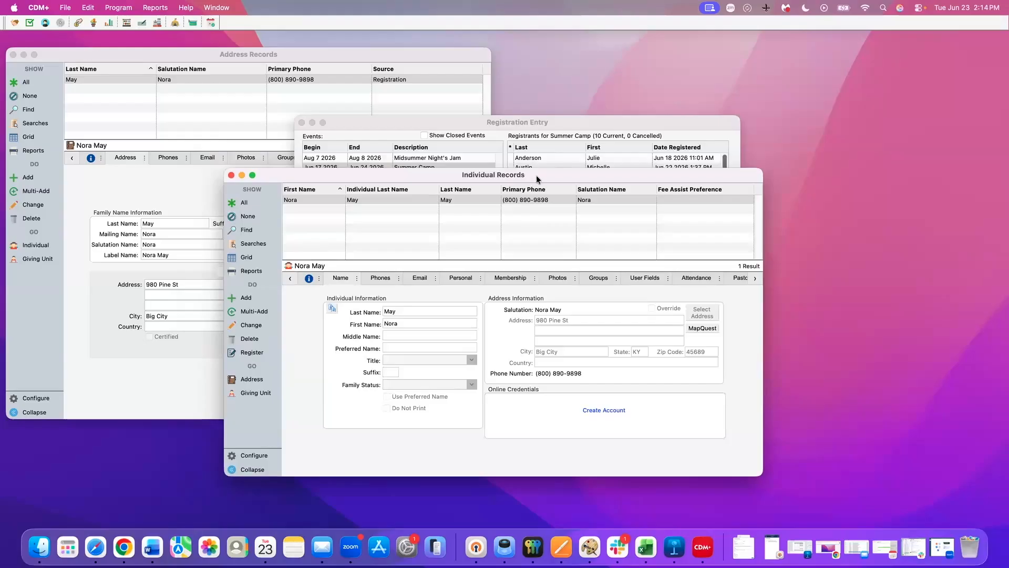
{"action": "left_click", "coordinate": [346, 276]}
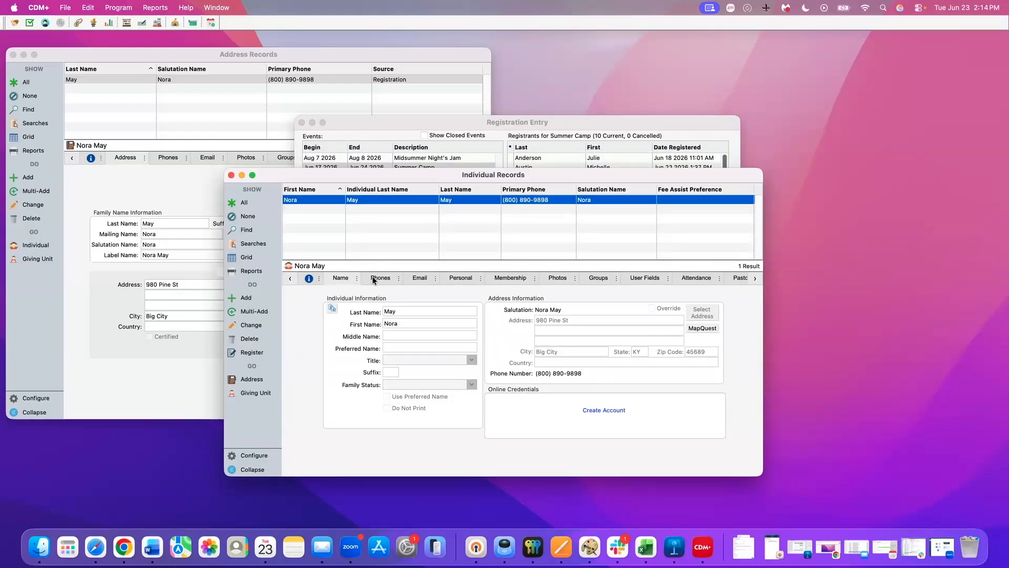
Step: Review the individual record's phone, email, personal and name details, and open the related giving unit
{"action": "left_click", "coordinate": [373, 279]}
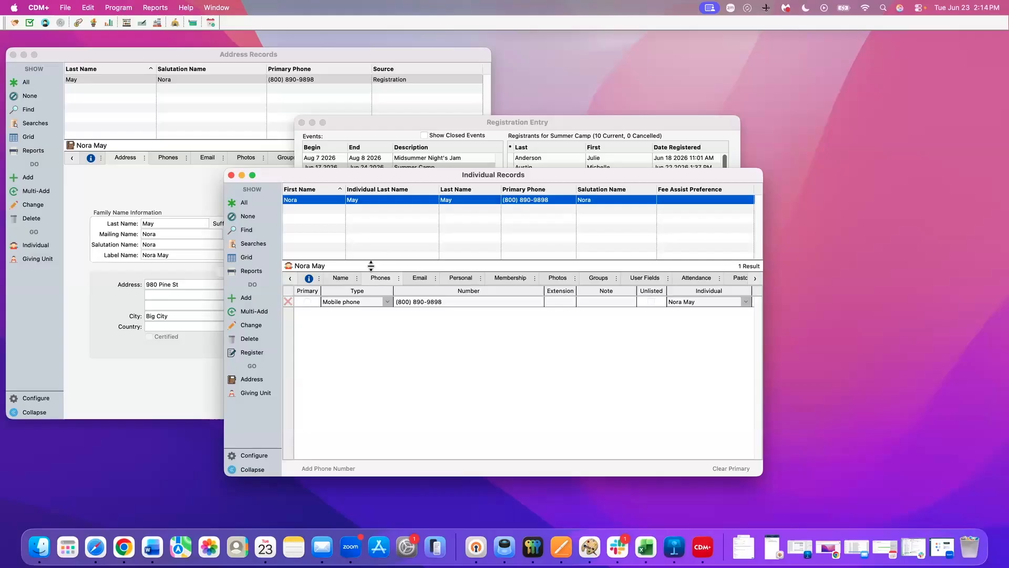
{"action": "left_click", "coordinate": [420, 279]}
{"action": "left_click", "coordinate": [468, 278]}
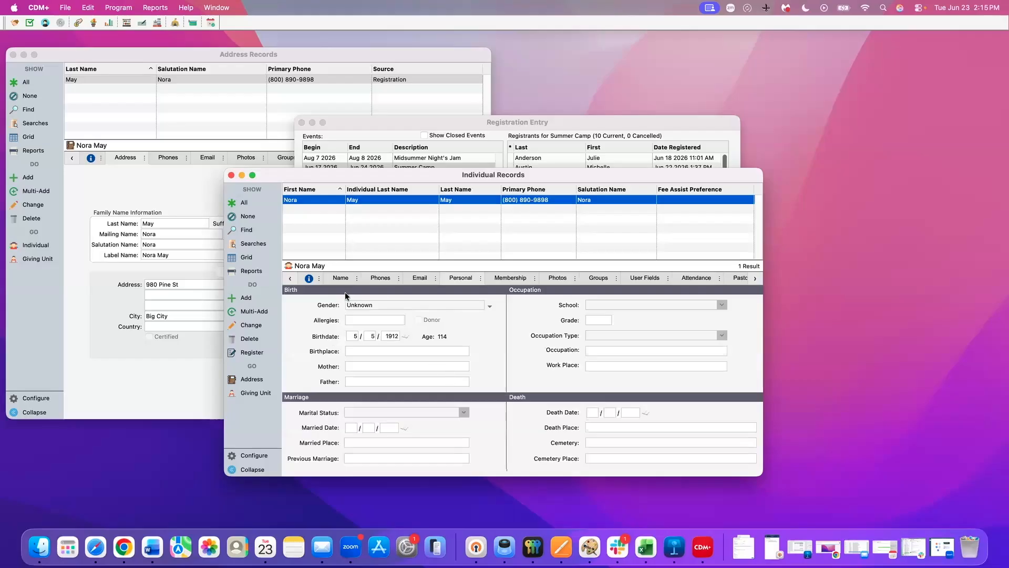
{"action": "left_click", "coordinate": [340, 278]}
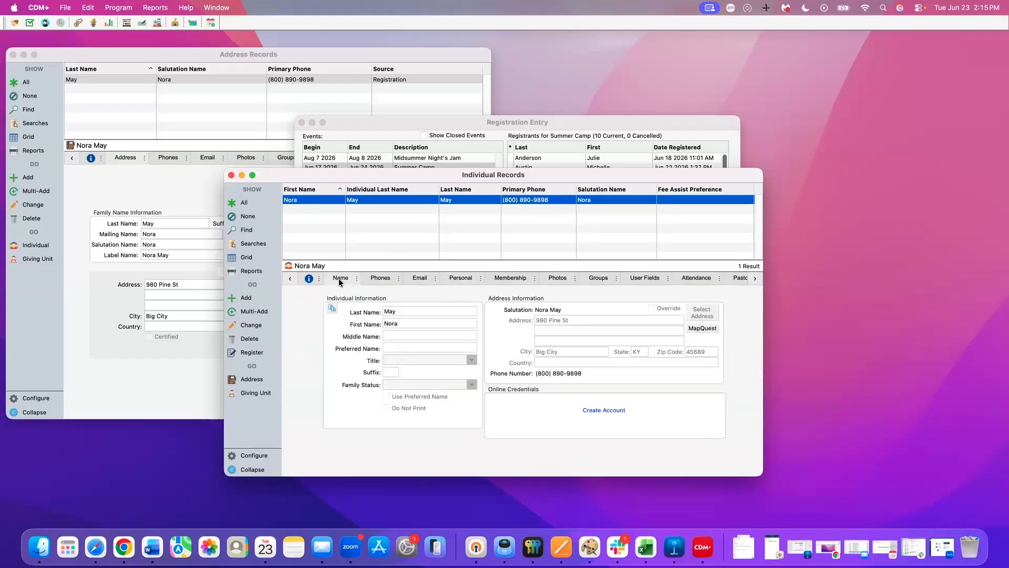
{"action": "left_click", "coordinate": [263, 393]}
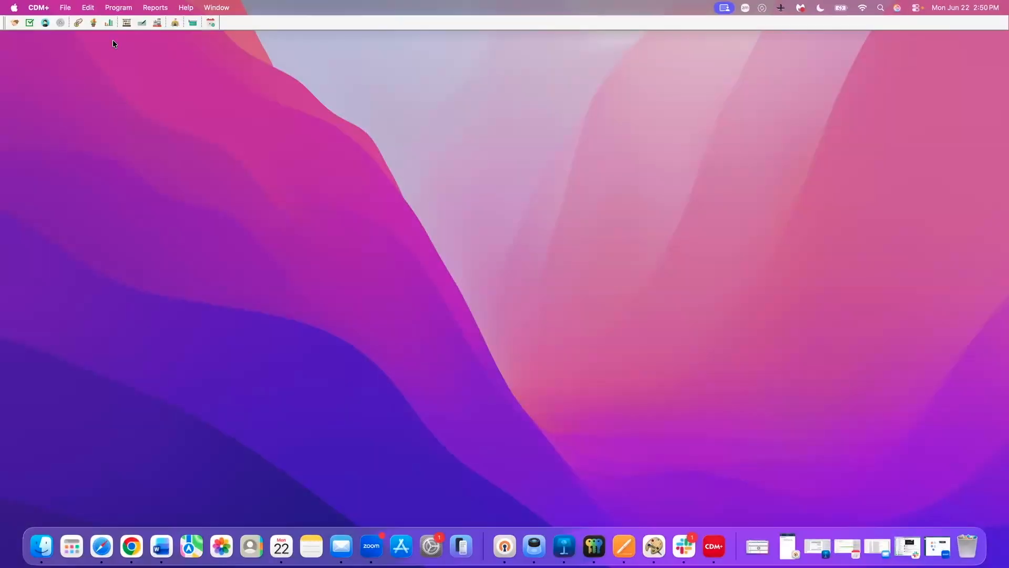
Step: Reopen Registration Entry to work on another Summer Camp registrant
{"action": "left_click", "coordinate": [123, 9]}
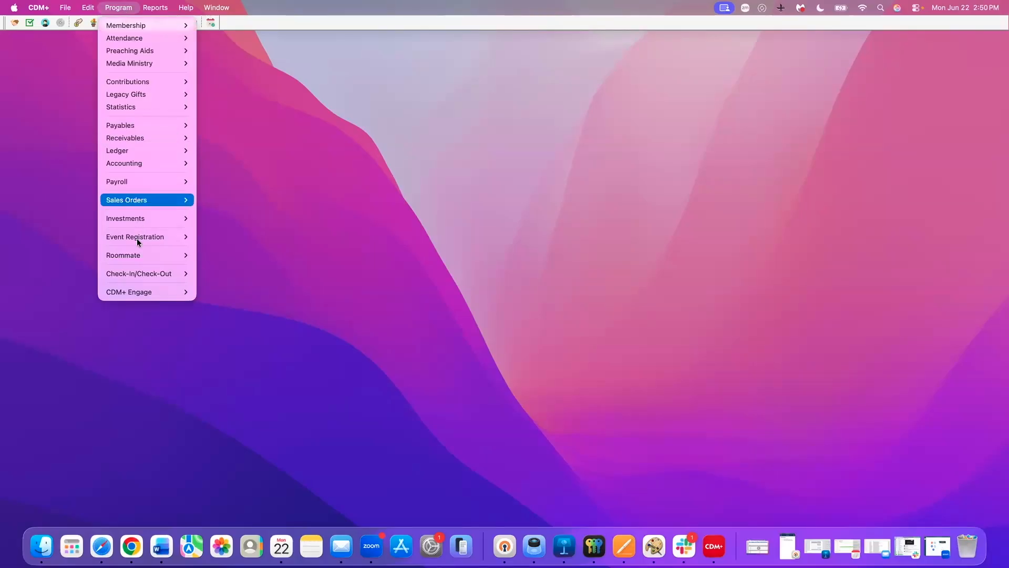
{"action": "mouse_move", "coordinate": [137, 240]}
{"action": "left_click", "coordinate": [229, 256]}
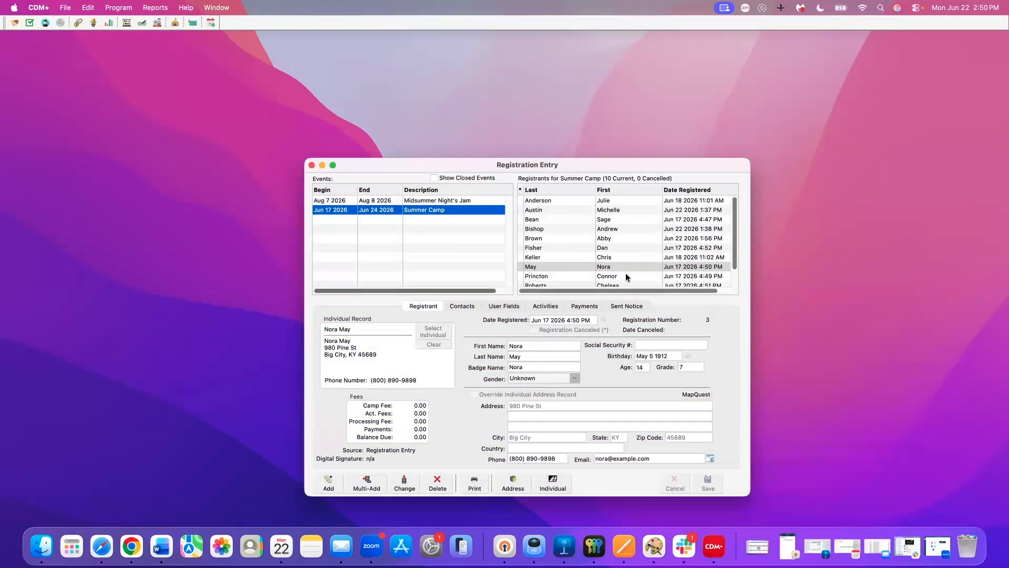
Step: Edit the Summer Camp registrant registered Jun 17 2026 at 4:49 PM and start adding a new individual record for them
{"action": "left_click", "coordinate": [597, 279]}
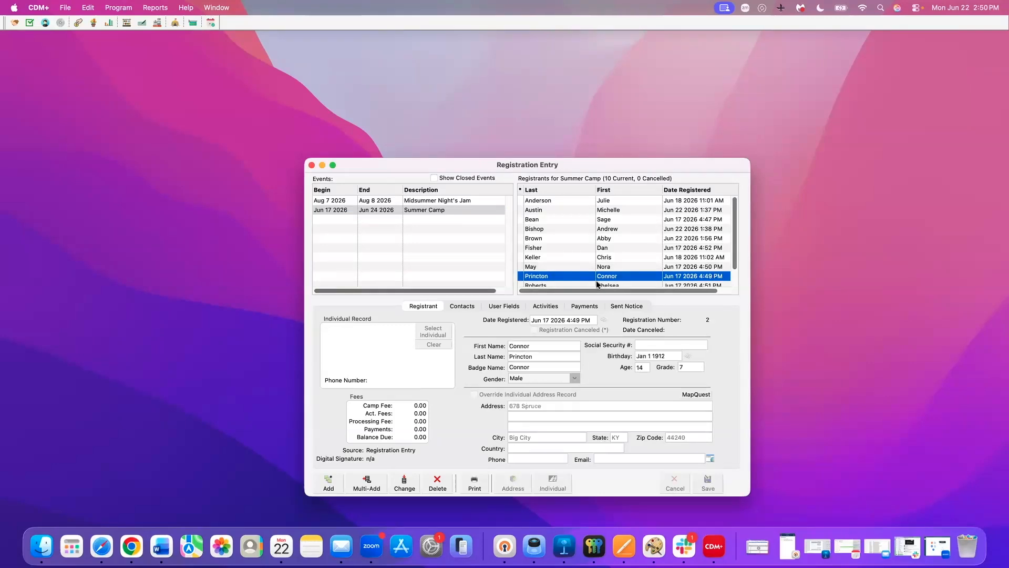
{"action": "left_click", "coordinate": [405, 485]}
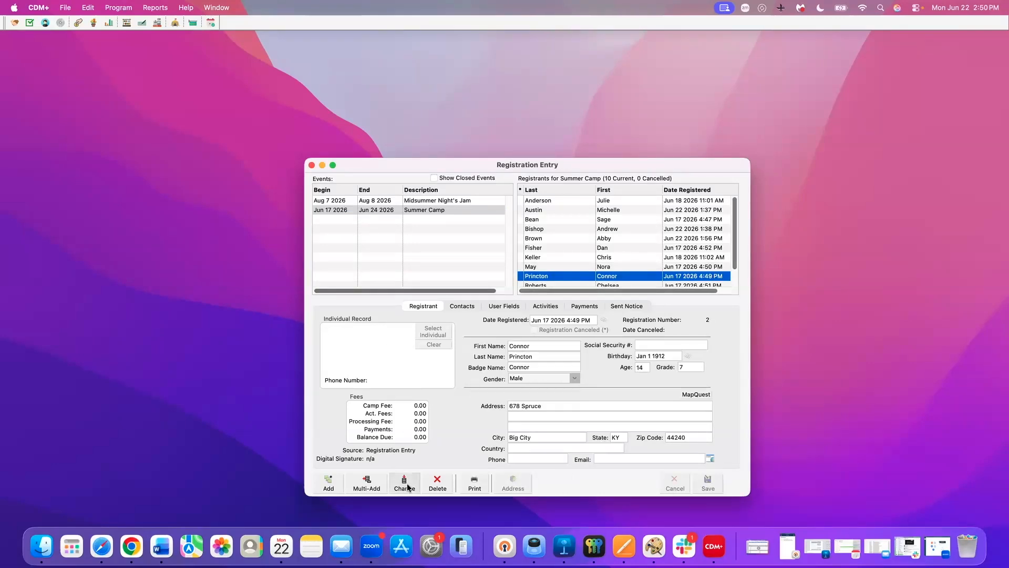
{"action": "left_click", "coordinate": [429, 331]}
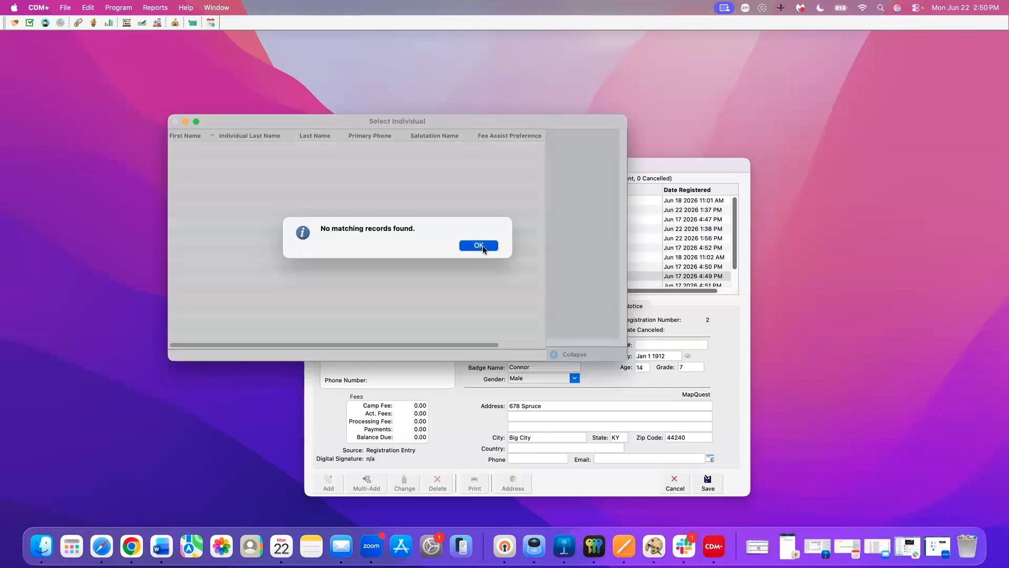
{"action": "left_click", "coordinate": [483, 245]}
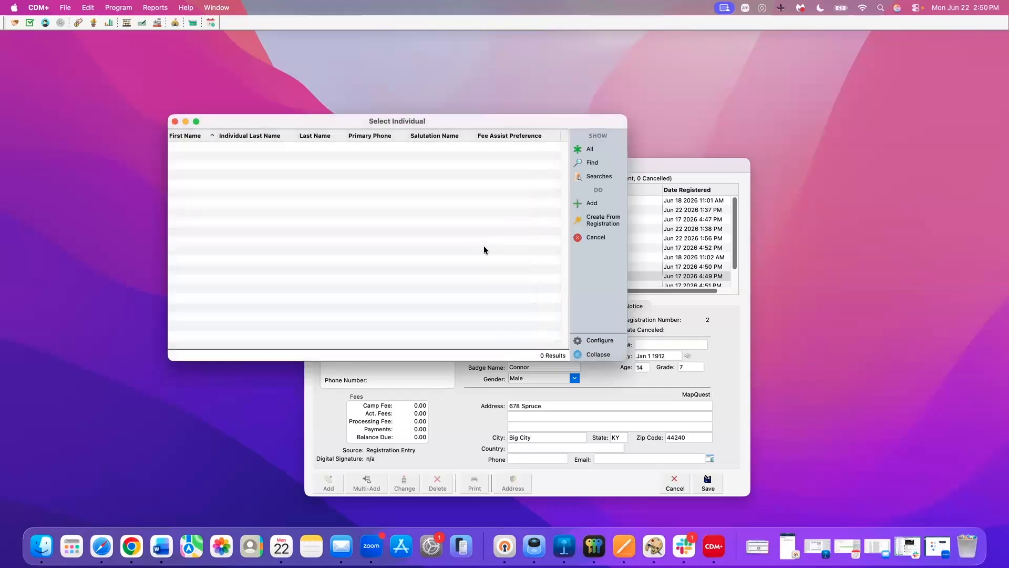
{"action": "left_click", "coordinate": [587, 205]}
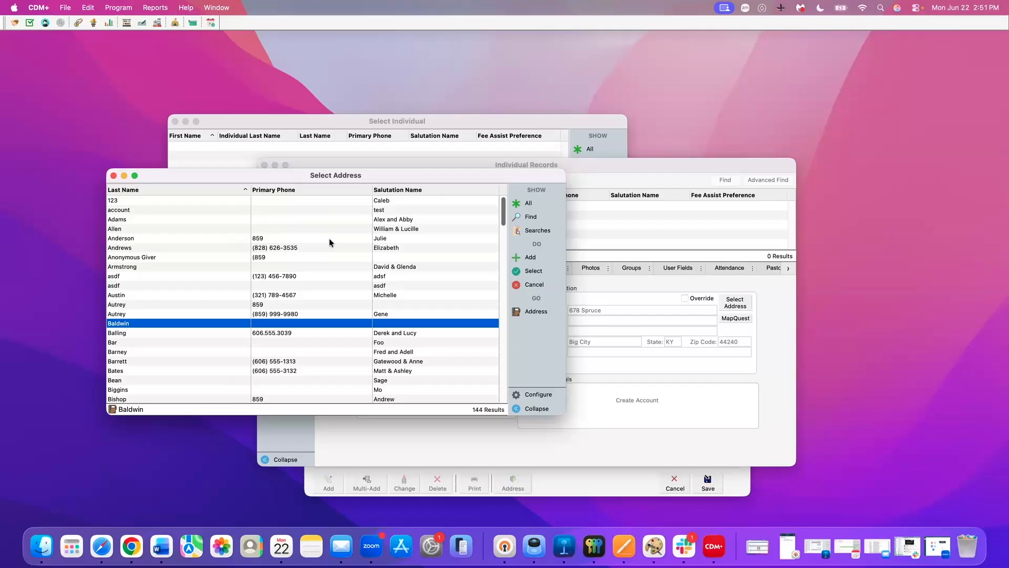
Step: Check the existing addresses, then add a new address record for the individual with care group Shepherd Group 3
{"action": "scroll", "coordinate": [330, 240], "scroll_direction": "down", "scroll_amount": 6}
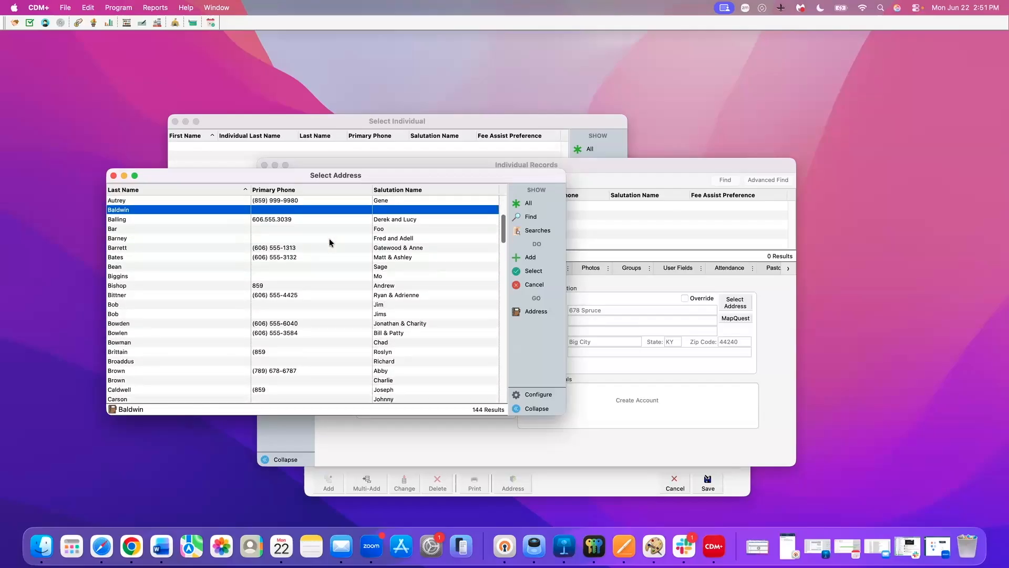
{"action": "scroll", "coordinate": [329, 240], "scroll_direction": "down", "scroll_amount": 3}
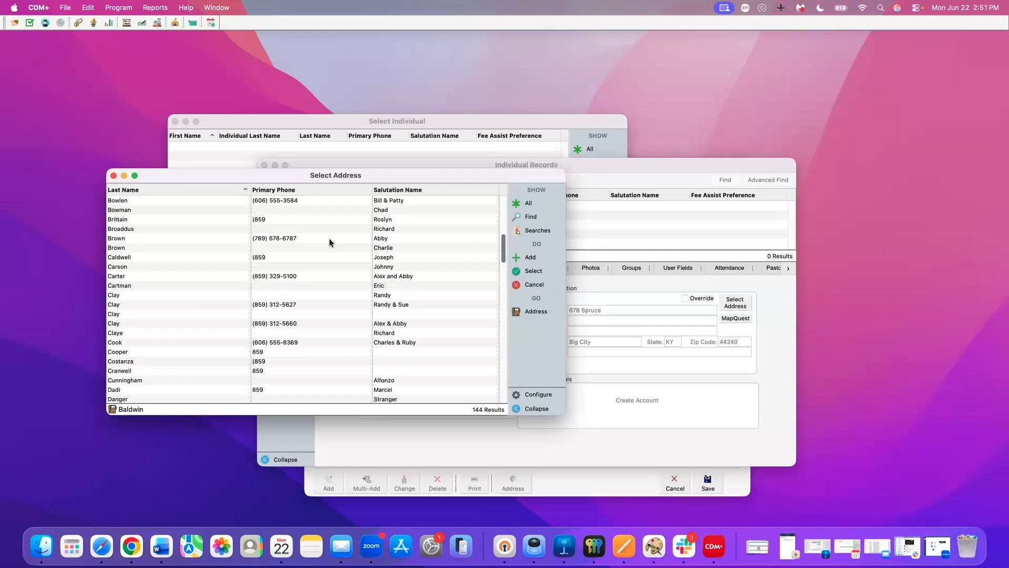
{"action": "scroll", "coordinate": [329, 241], "scroll_direction": "down", "scroll_amount": 1}
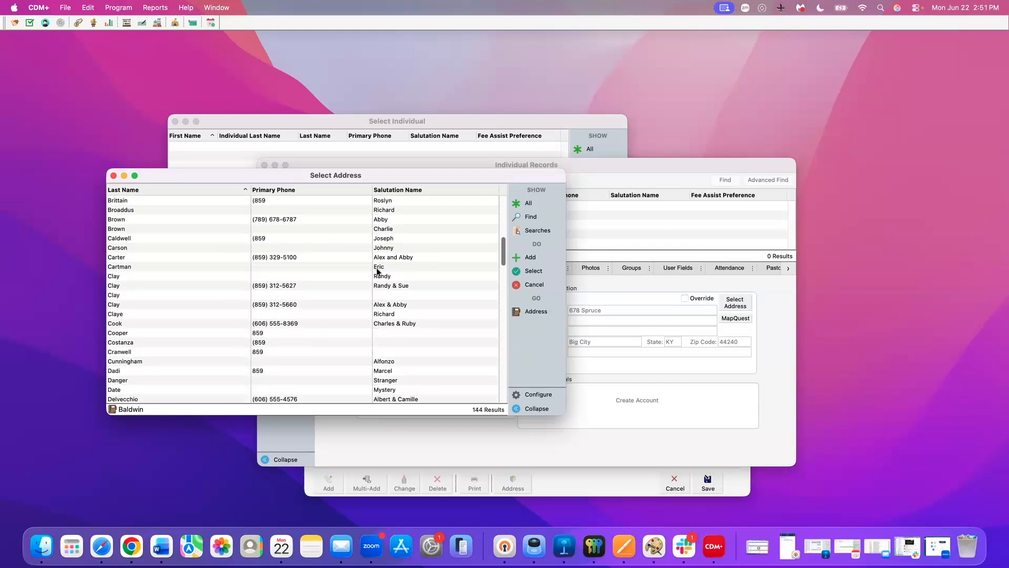
{"action": "left_click", "coordinate": [531, 258]}
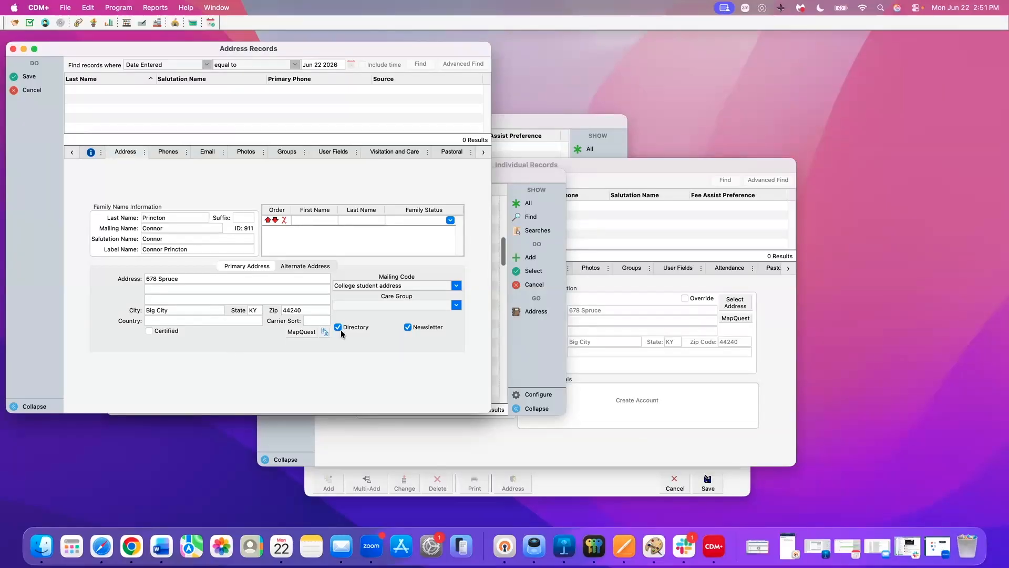
{"action": "left_click", "coordinate": [456, 306]}
{"action": "left_click", "coordinate": [399, 332]}
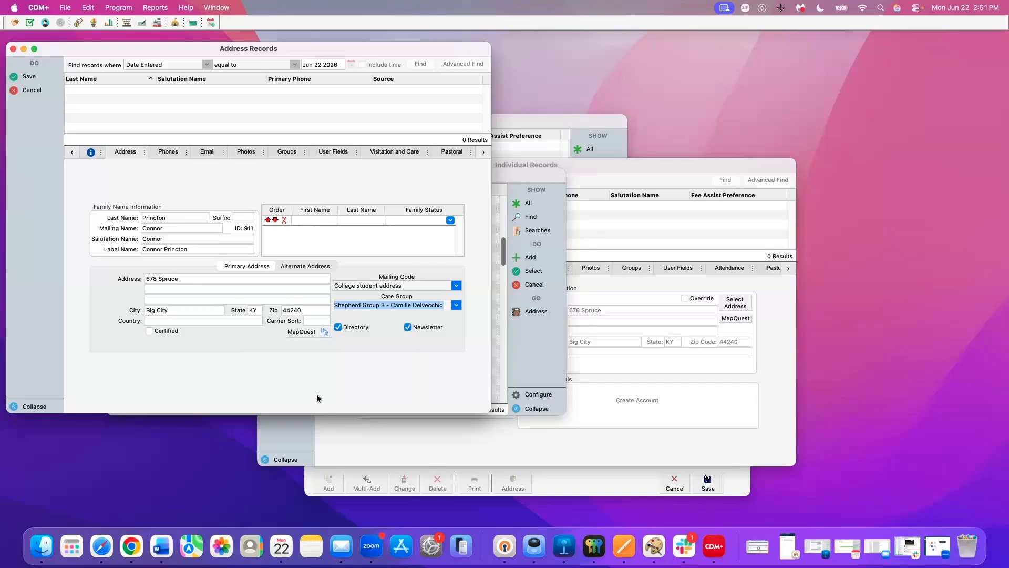
Step: Save the new address record and add a giving unit to it
{"action": "left_click", "coordinate": [29, 78]}
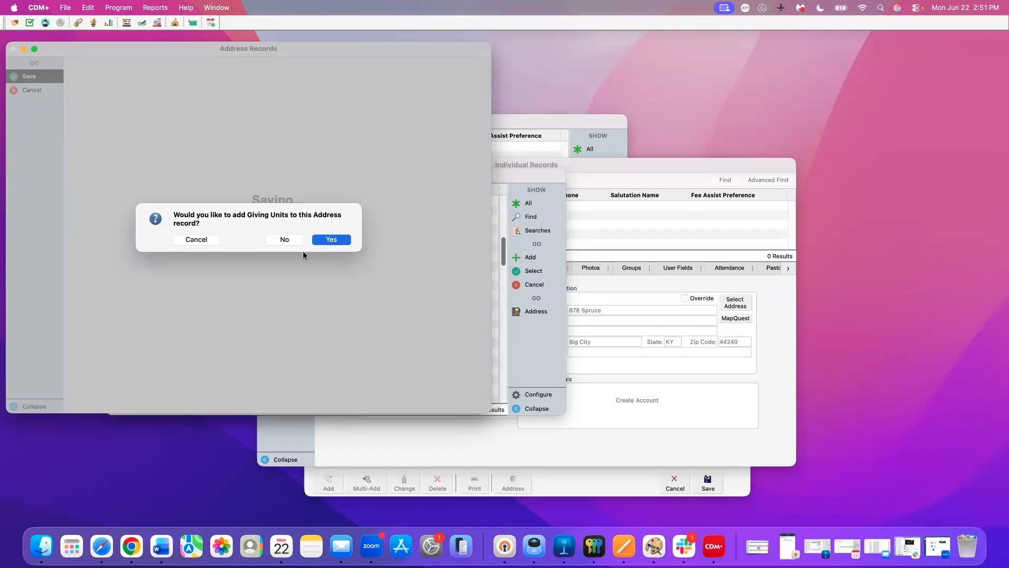
{"action": "left_click", "coordinate": [330, 240]}
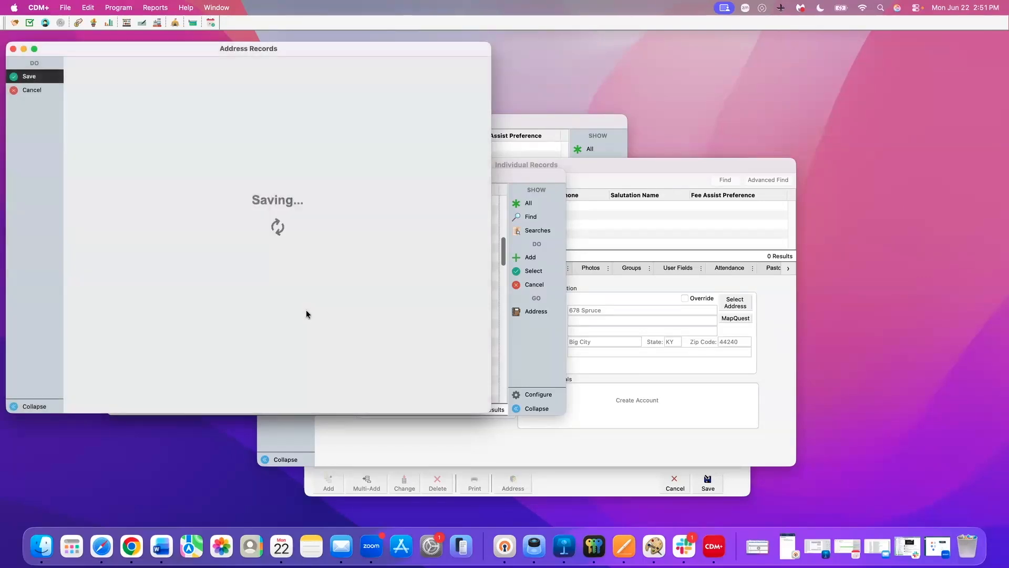
{"action": "left_click", "coordinate": [29, 78]}
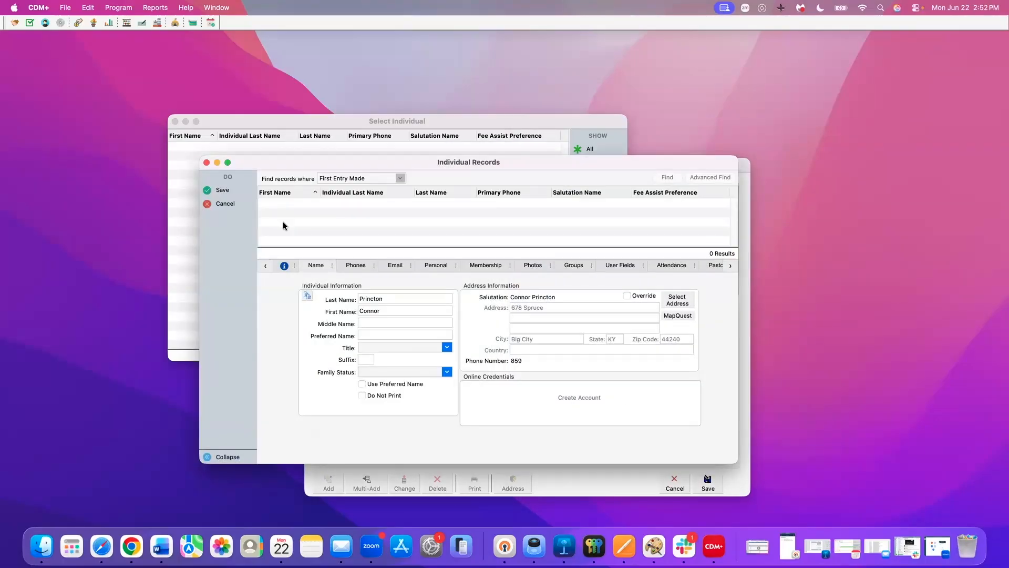
Step: Save the new individual record and the Summer Camp registration linked to it
{"action": "left_click", "coordinate": [222, 191]}
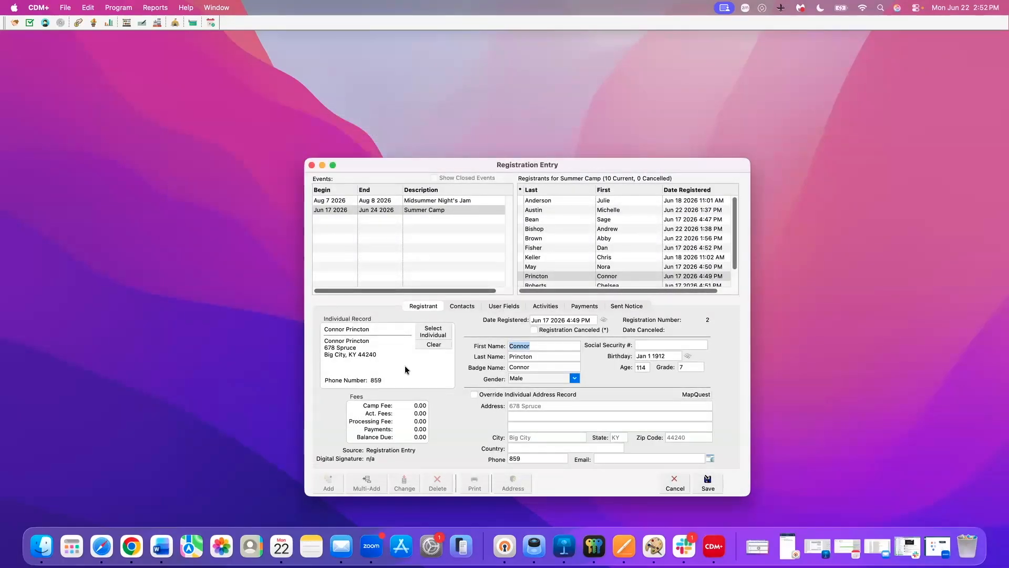
{"action": "left_click", "coordinate": [709, 483]}
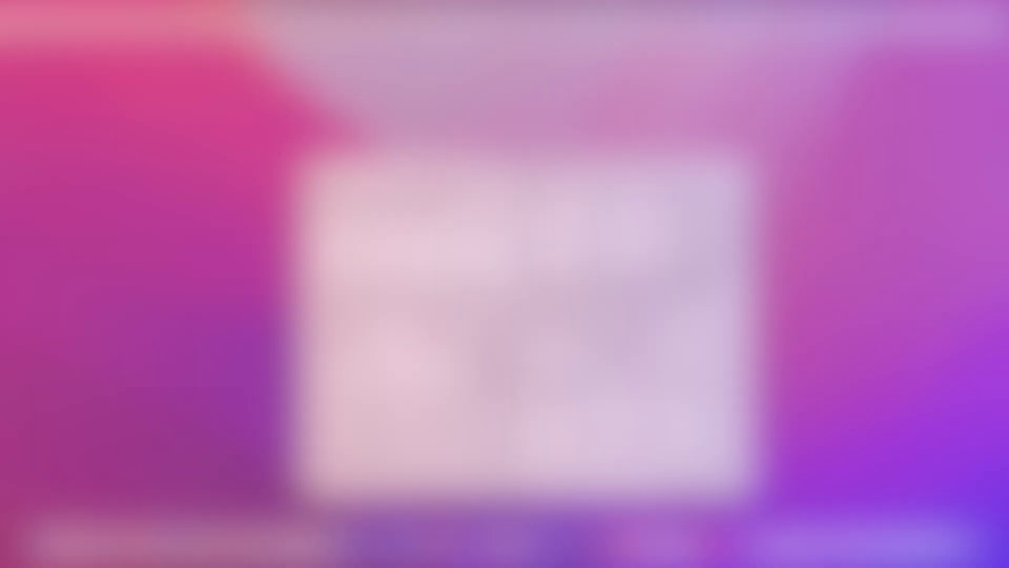